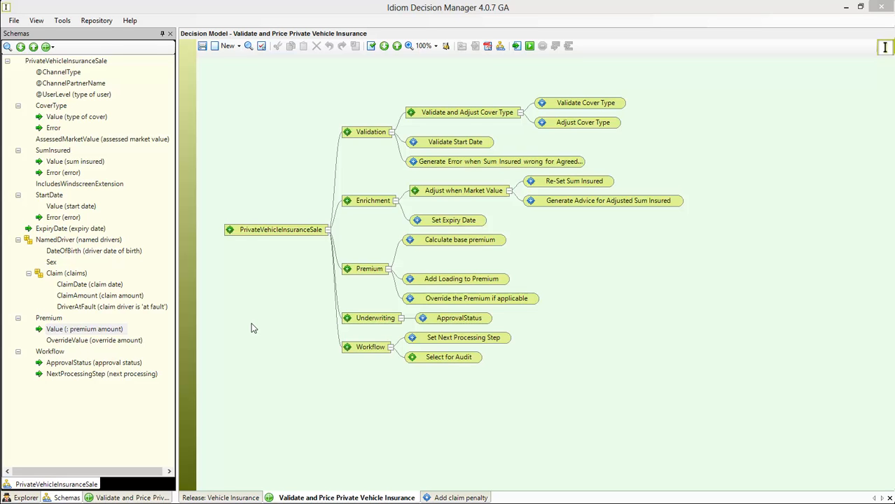
# - Show all formulas, UDOs, decisions and decision groups in the PrivateVehicleInsuranceSale schema tree
pyautogui.click(53, 46)
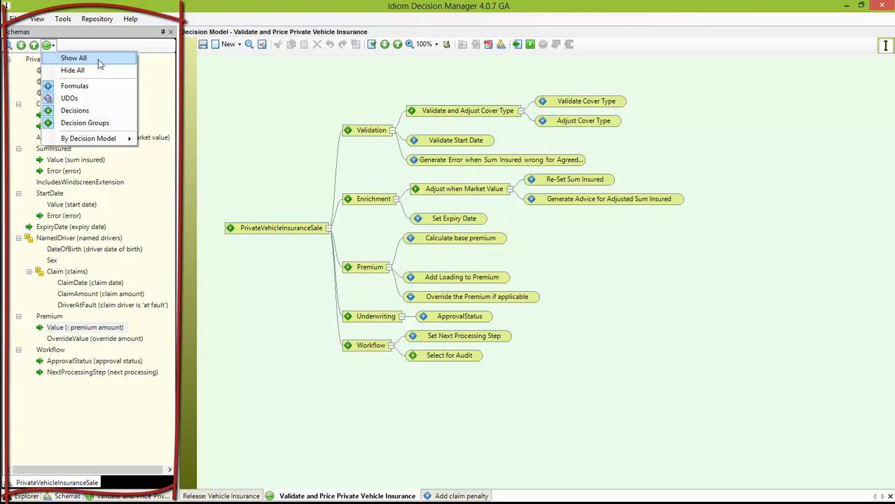
pyautogui.click(130, 59)
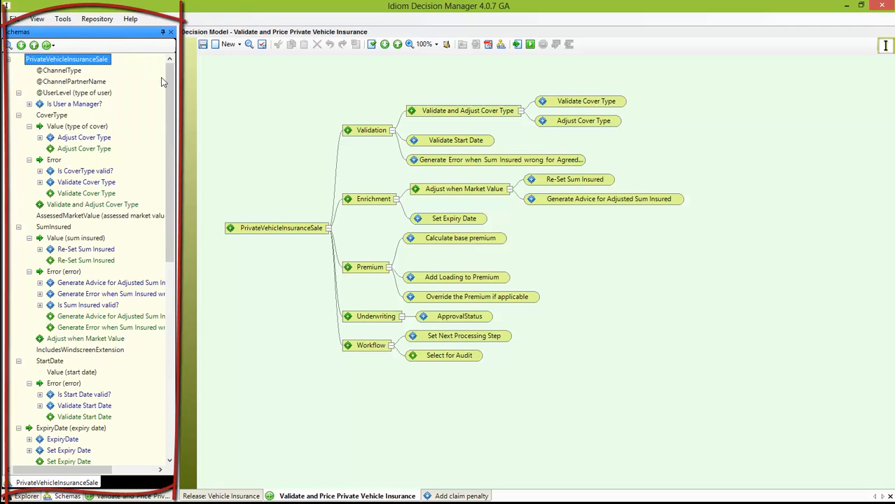
pyautogui.moveTo(168, 81); pyautogui.dragTo(170, 243)
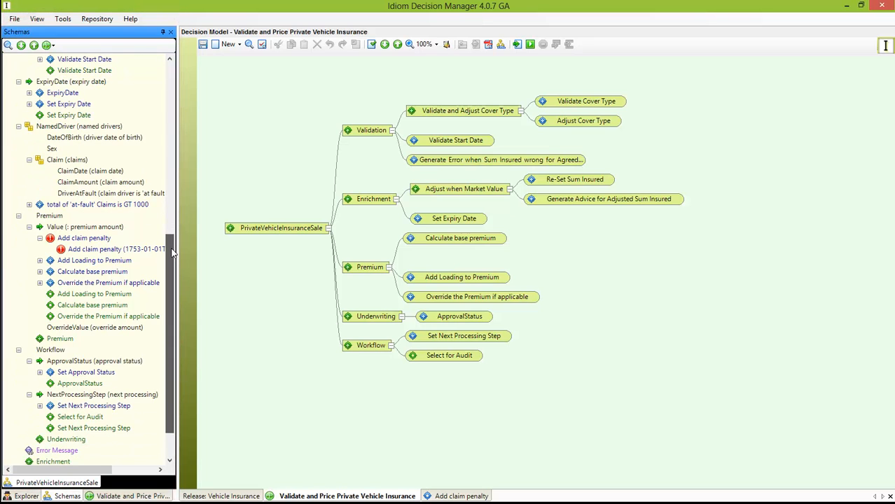
# - Add an "Add claim penalty" decision for the premium amount after Calculate base premium in the Premium group, and attach the formula of that name
pyautogui.click(58, 231)
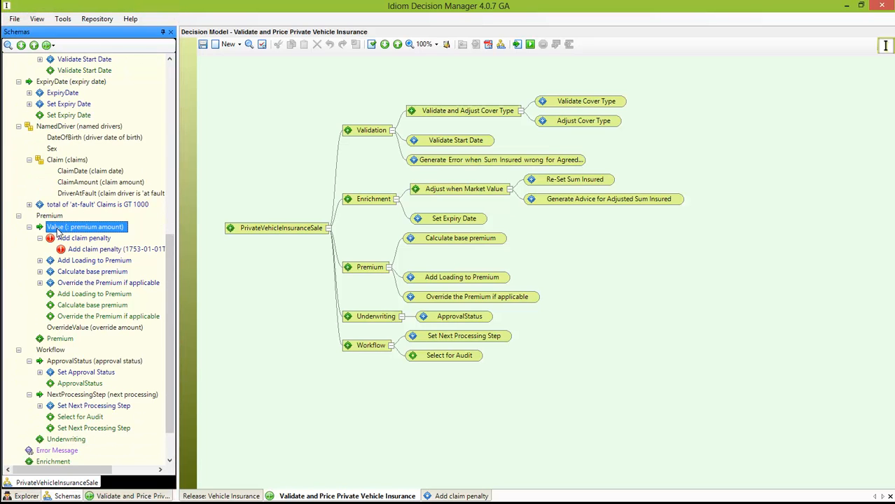
pyautogui.moveTo(58, 231); pyautogui.dragTo(376, 272)
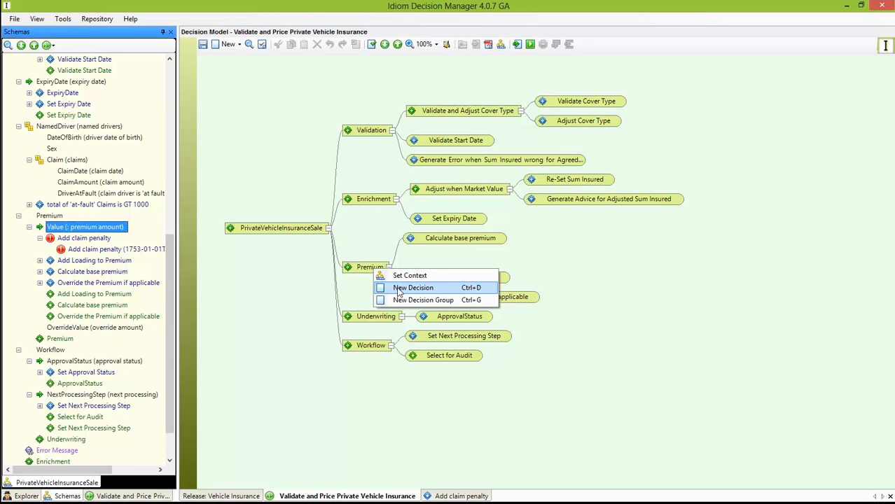
pyautogui.click(400, 286)
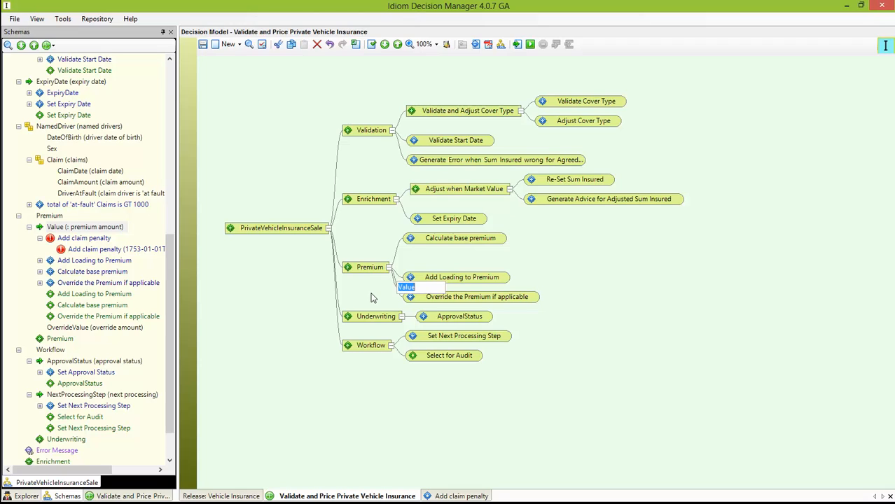
pyautogui.write('Add claim penalty')
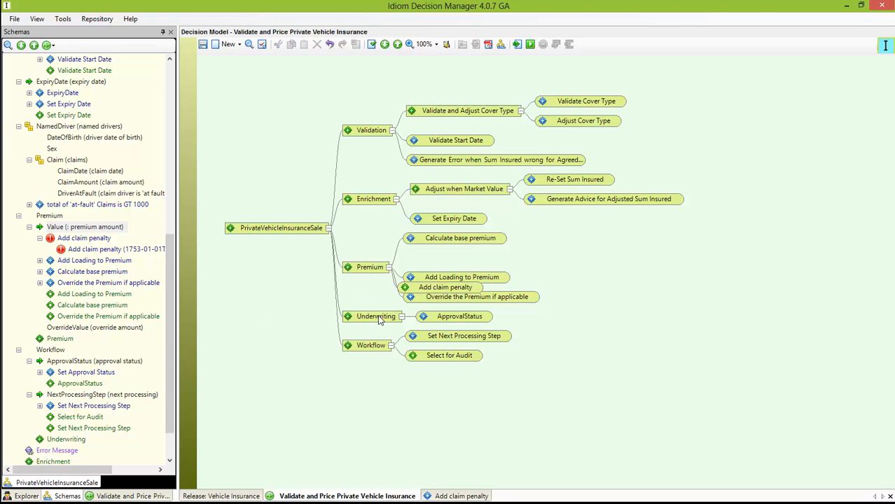
pyautogui.press('Return')
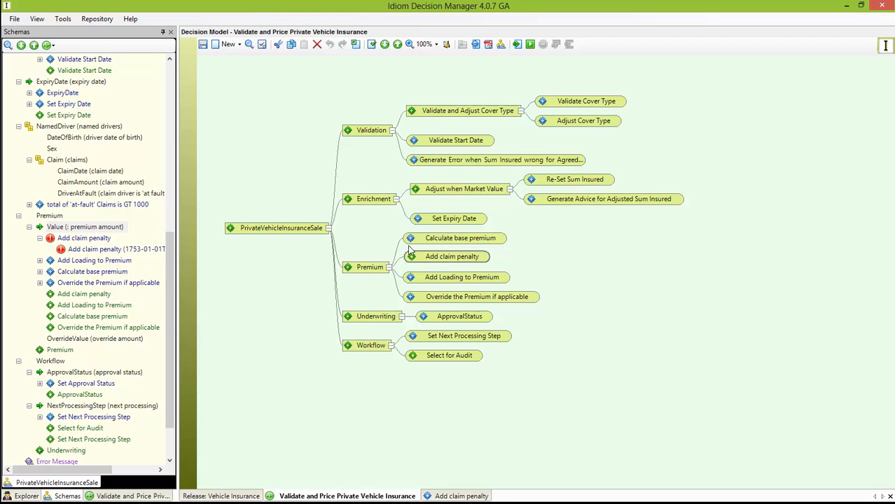
pyautogui.click(70, 240)
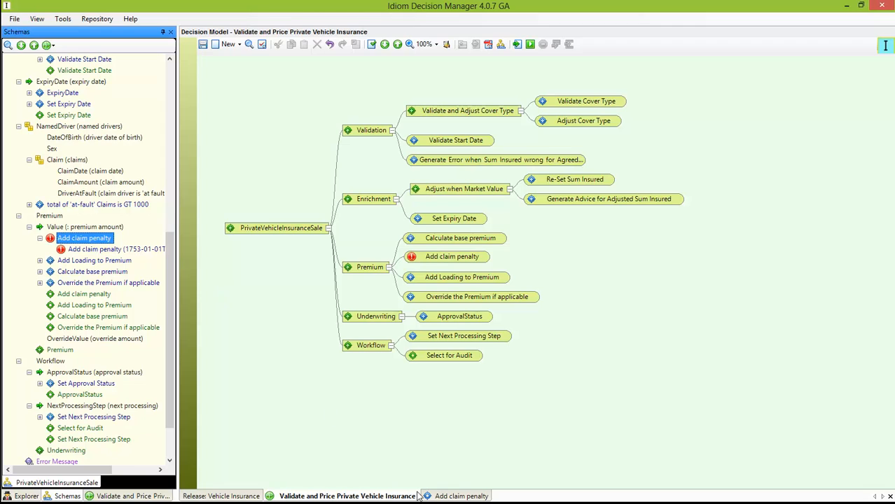
# - In the Add claim penalty formula, insert AddNodes over Claim as the dividend, with an If as its addend value
pyautogui.click(442, 497)
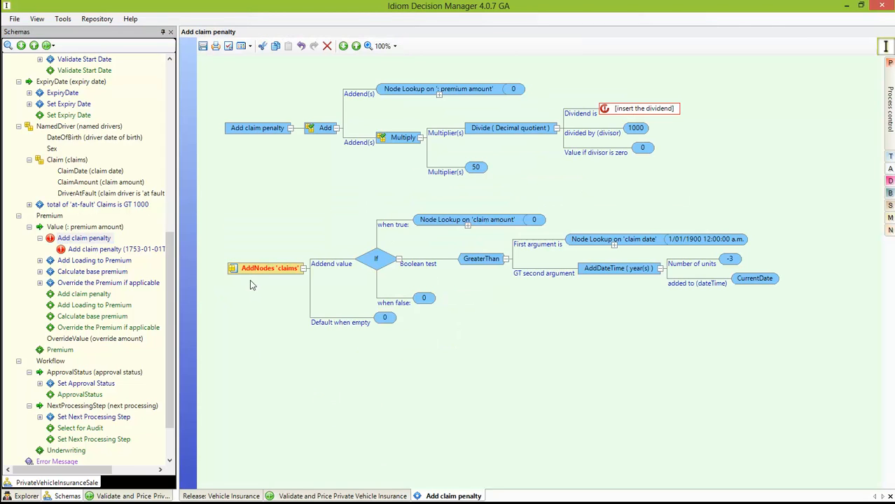
pyautogui.moveTo(62, 162); pyautogui.dragTo(618, 118)
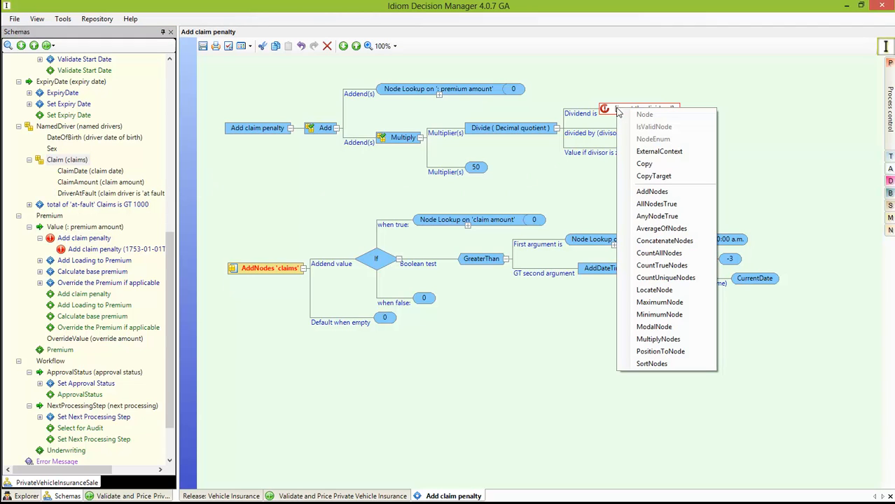
pyautogui.click(645, 192)
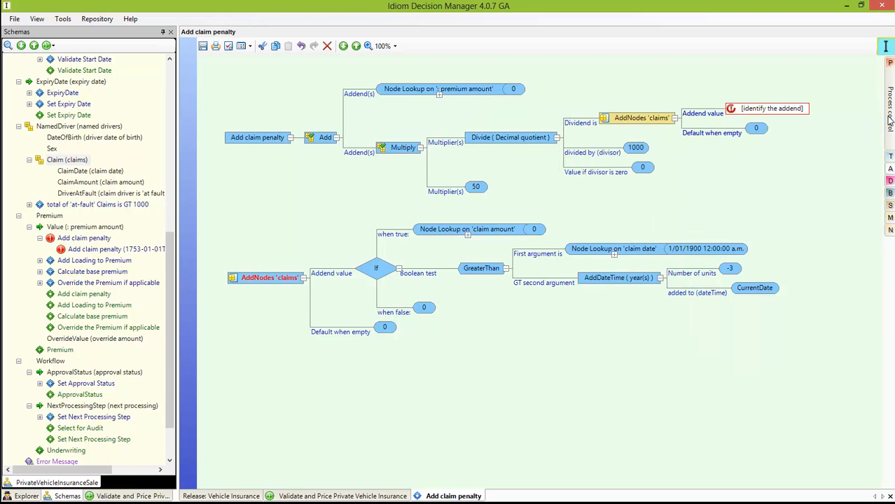
pyautogui.moveTo(888, 119)
pyautogui.moveTo(844, 172); pyautogui.dragTo(751, 115)
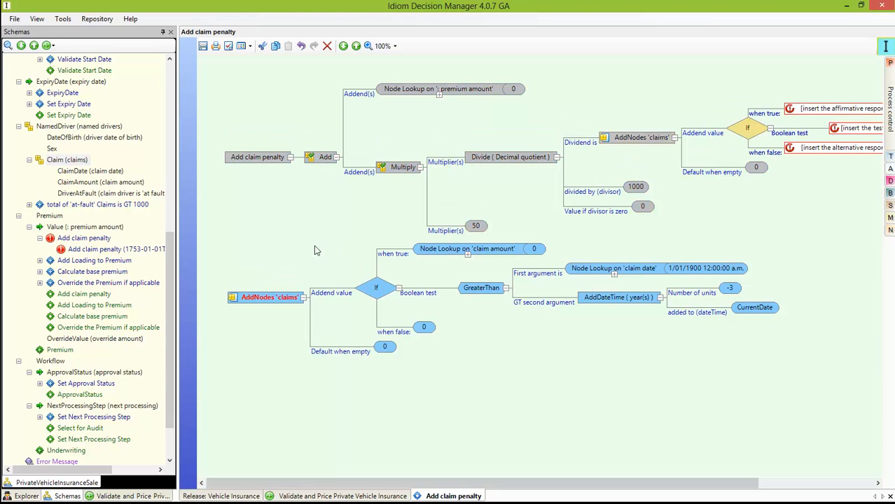
# - Complete the If with the ClaimAmount node when true, the existing GreaterThan claim date comparison as Boolean test, and 0 when false
pyautogui.moveTo(256, 299); pyautogui.dragTo(475, 299)
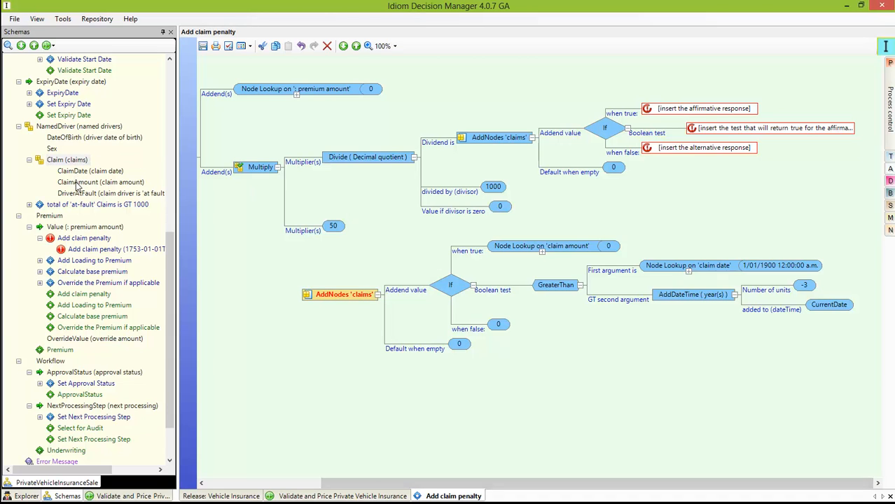
pyautogui.moveTo(78, 185); pyautogui.dragTo(698, 113)
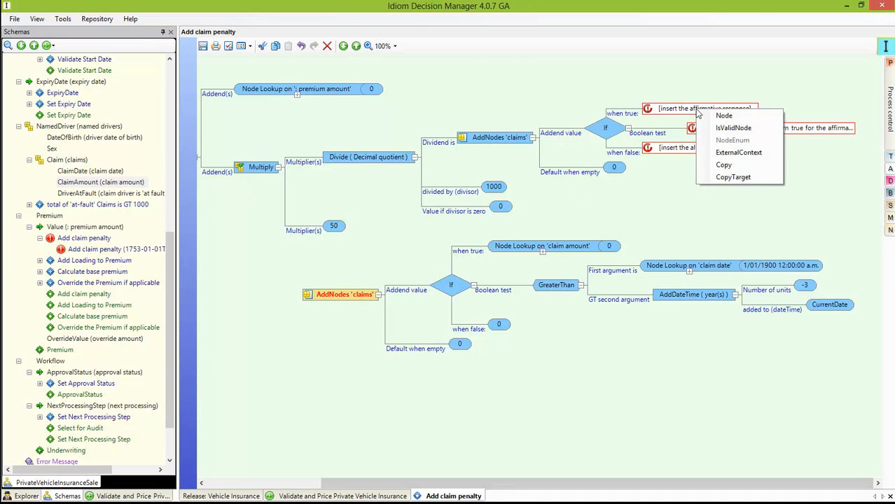
pyautogui.click(724, 116)
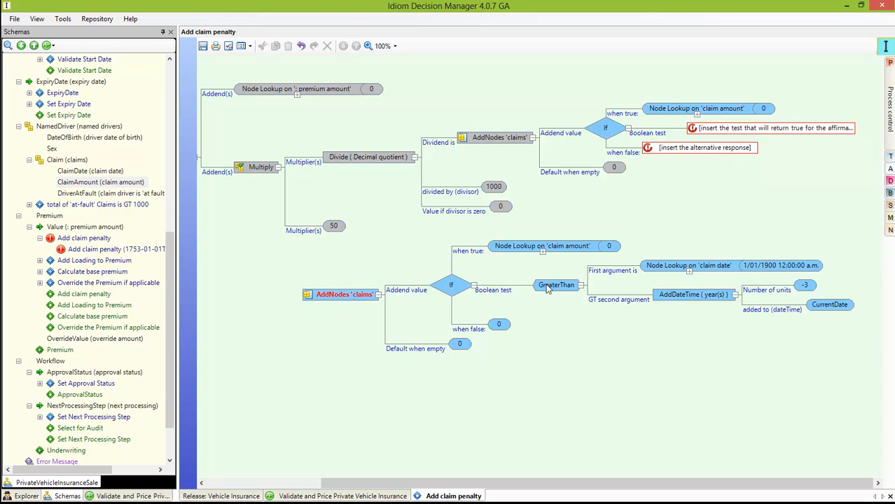
pyautogui.moveTo(548, 289); pyautogui.dragTo(699, 132)
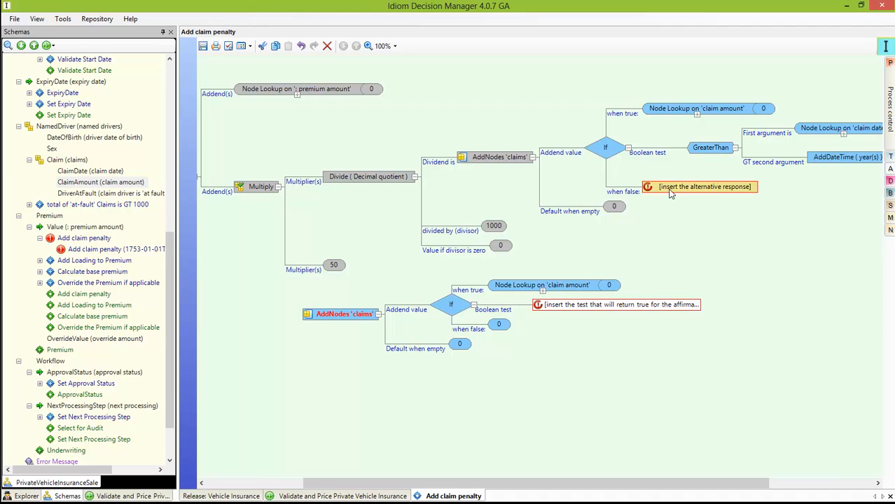
pyautogui.write('0')
pyautogui.click(666, 216)
# - Delete the leftover detached AddNodes 'claims' fragment and save the Add claim penalty formula
pyautogui.click(344, 314)
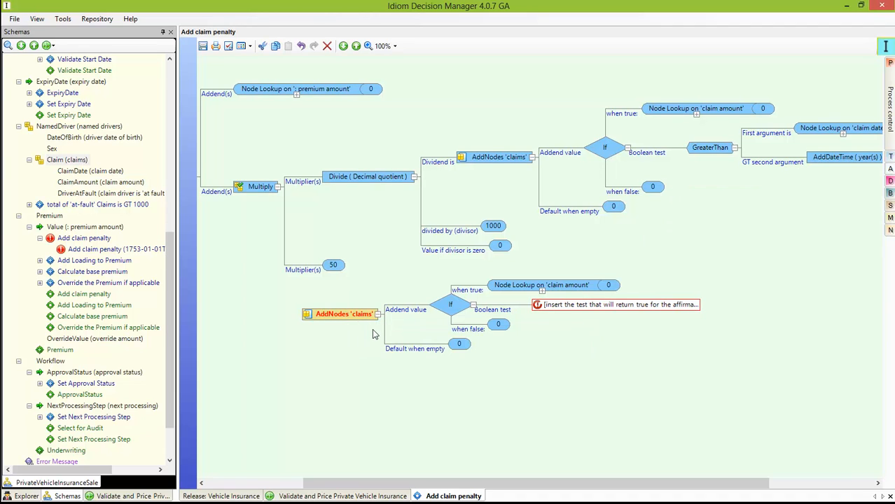
pyautogui.press('Delete')
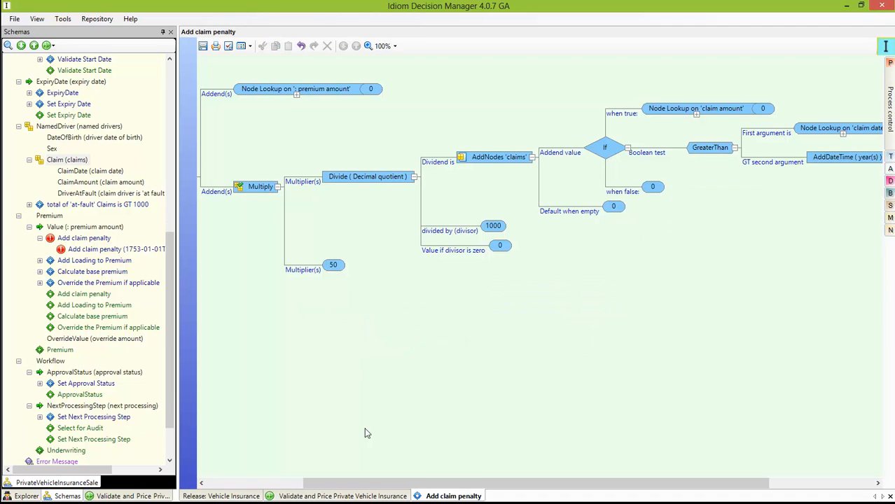
pyautogui.moveTo(365, 485); pyautogui.dragTo(268, 485)
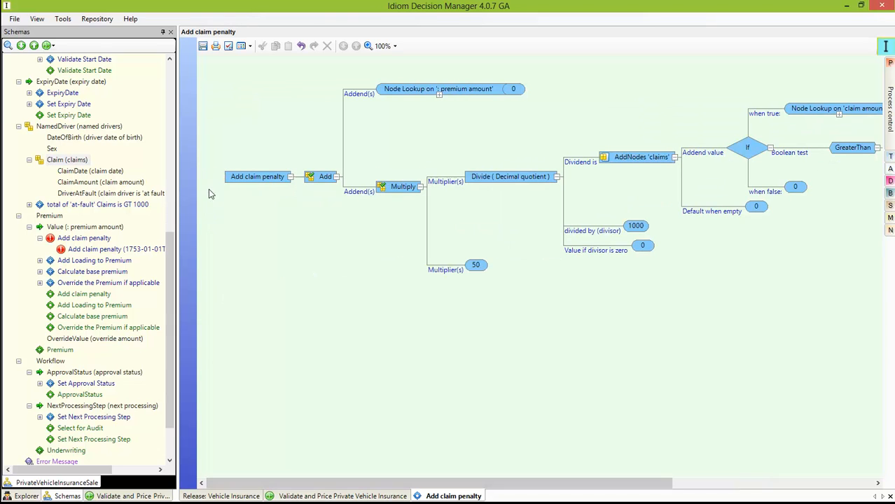
pyautogui.click(202, 45)
# - View the Add claim penalty formula's definition in Logical English
pyautogui.click(250, 46)
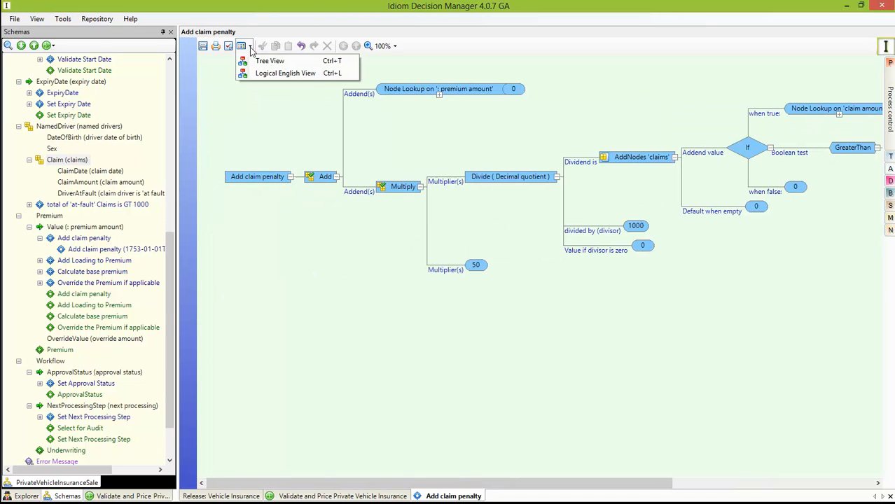
pyautogui.click(267, 75)
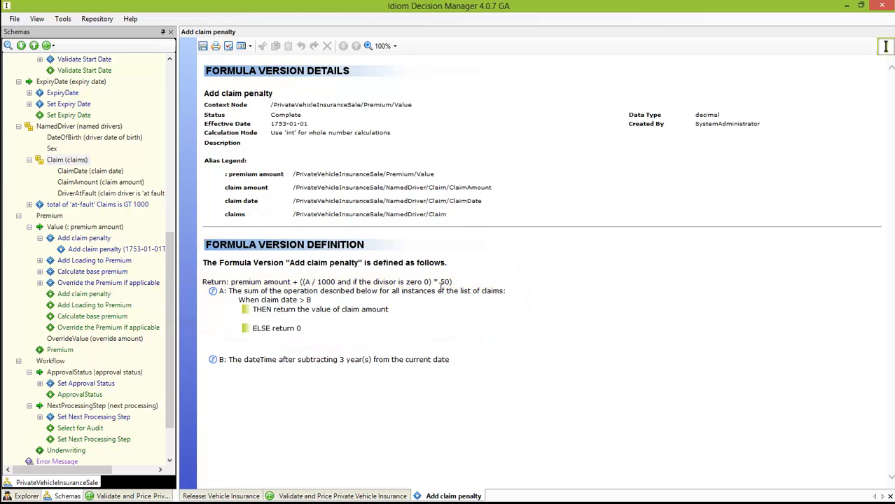
# - Save the Validate and Price Private Vehicle Insurance decision model and run it against the default test document
pyautogui.click(331, 496)
pyautogui.click(203, 44)
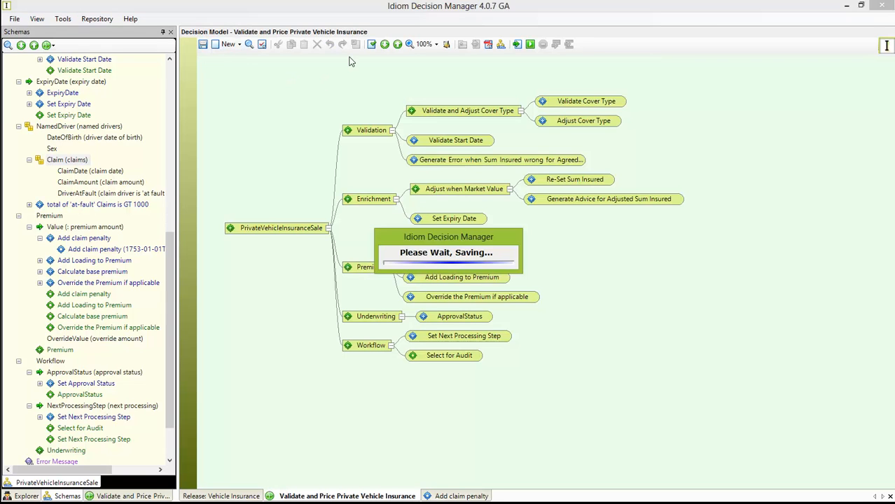
pyautogui.click(516, 44)
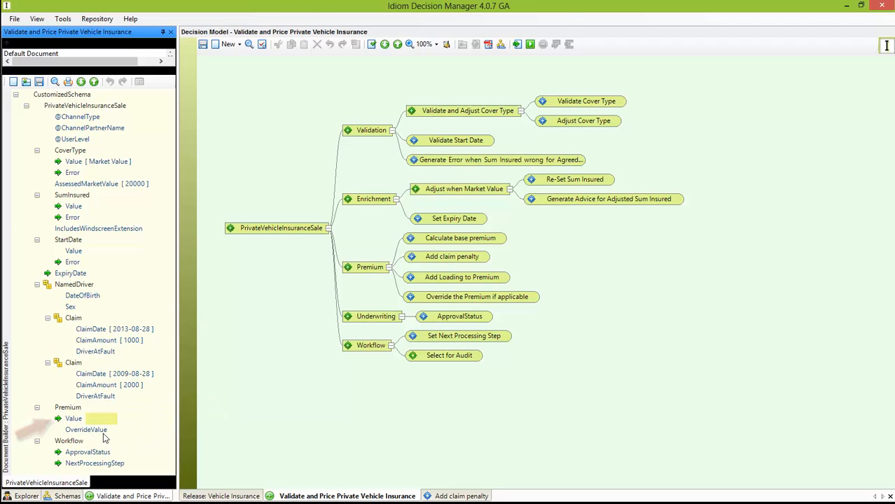
pyautogui.click(530, 45)
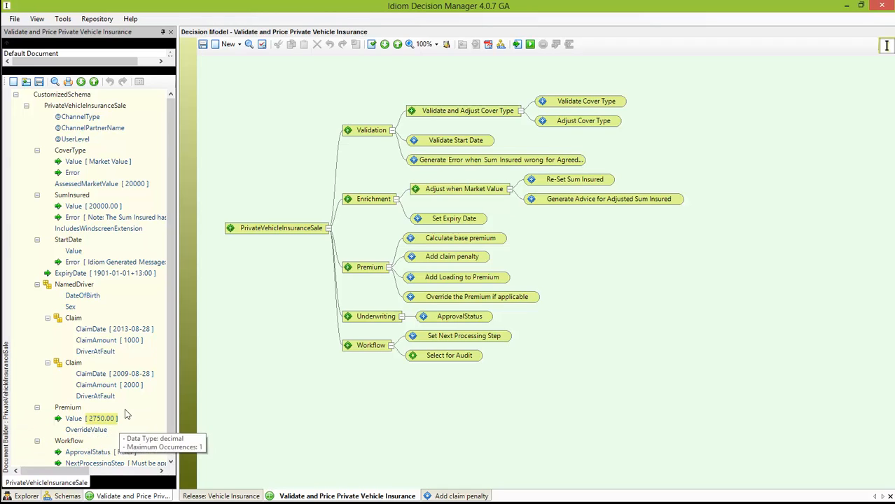
# - Set the ClaimAmount of the claim dated 2013-08-28 to 2000 in the test document and rerun the decision model
pyautogui.click(131, 340)
pyautogui.write('2')
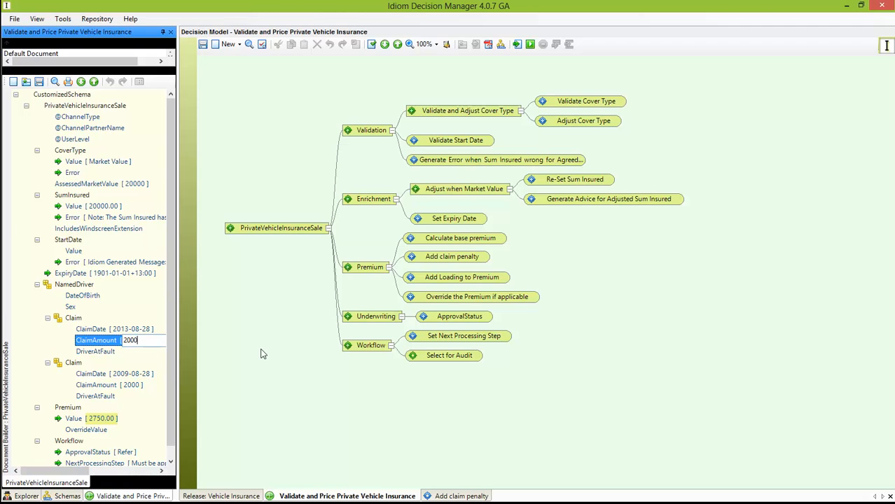
pyautogui.write('000')
pyautogui.press('Return')
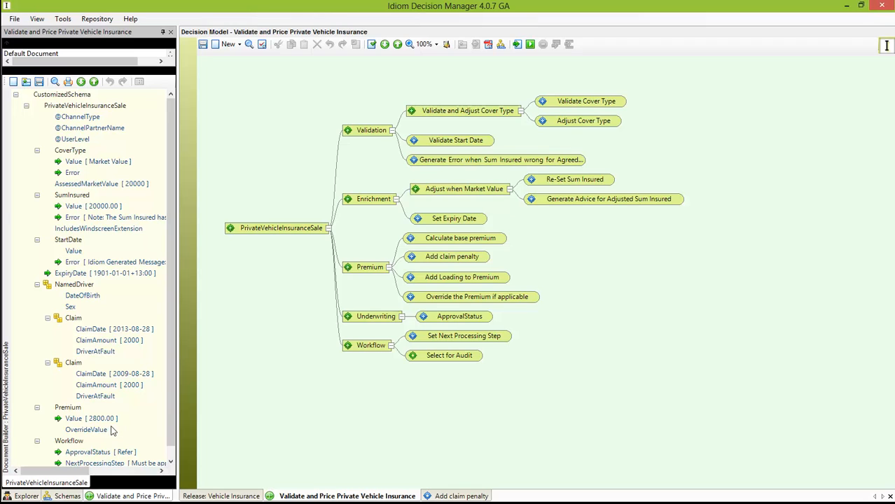
# - Release the Validate and Price Private Vehicle Insurance decision model and widen the deployment results dialog
pyautogui.click(98, 19)
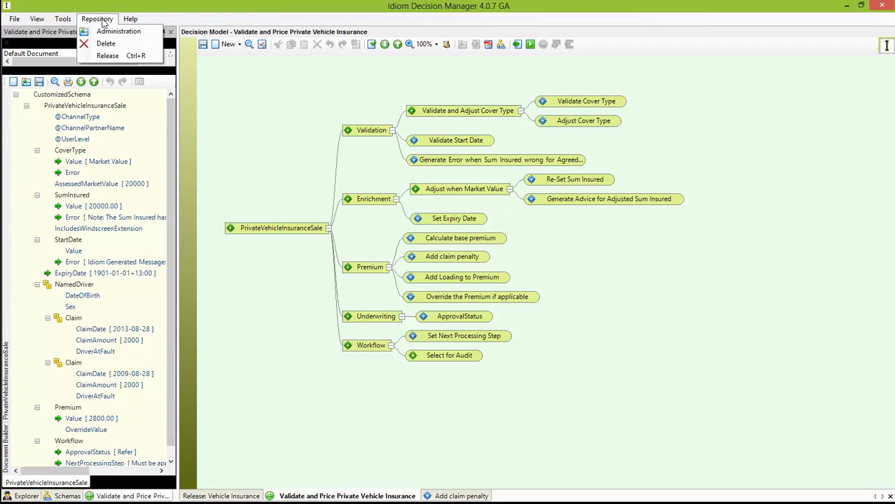
pyautogui.click(109, 56)
pyautogui.click(277, 45)
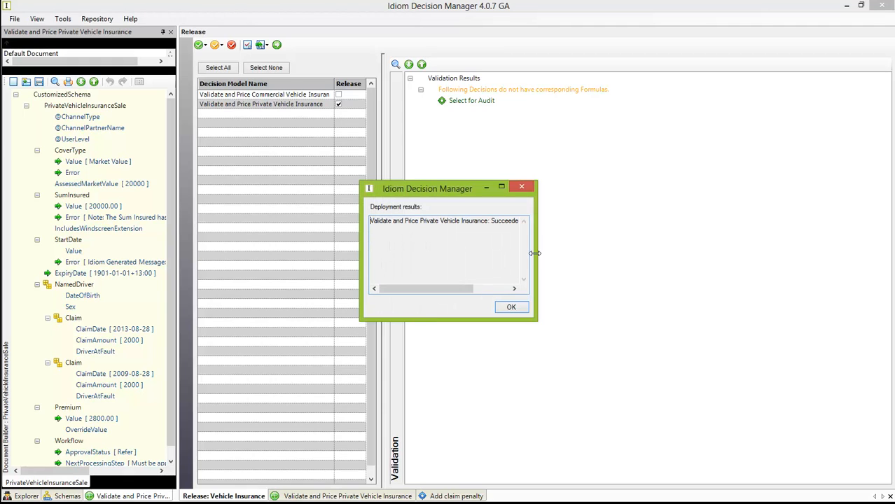
pyautogui.moveTo(534, 253); pyautogui.dragTo(603, 253)
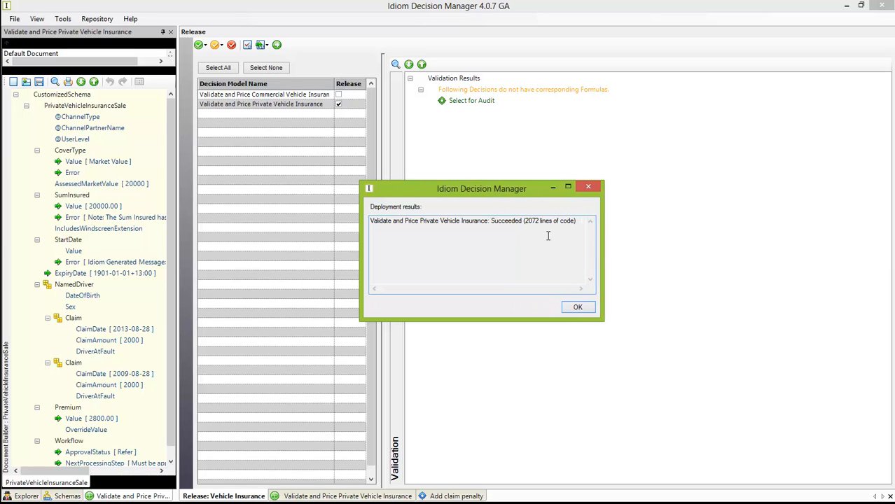